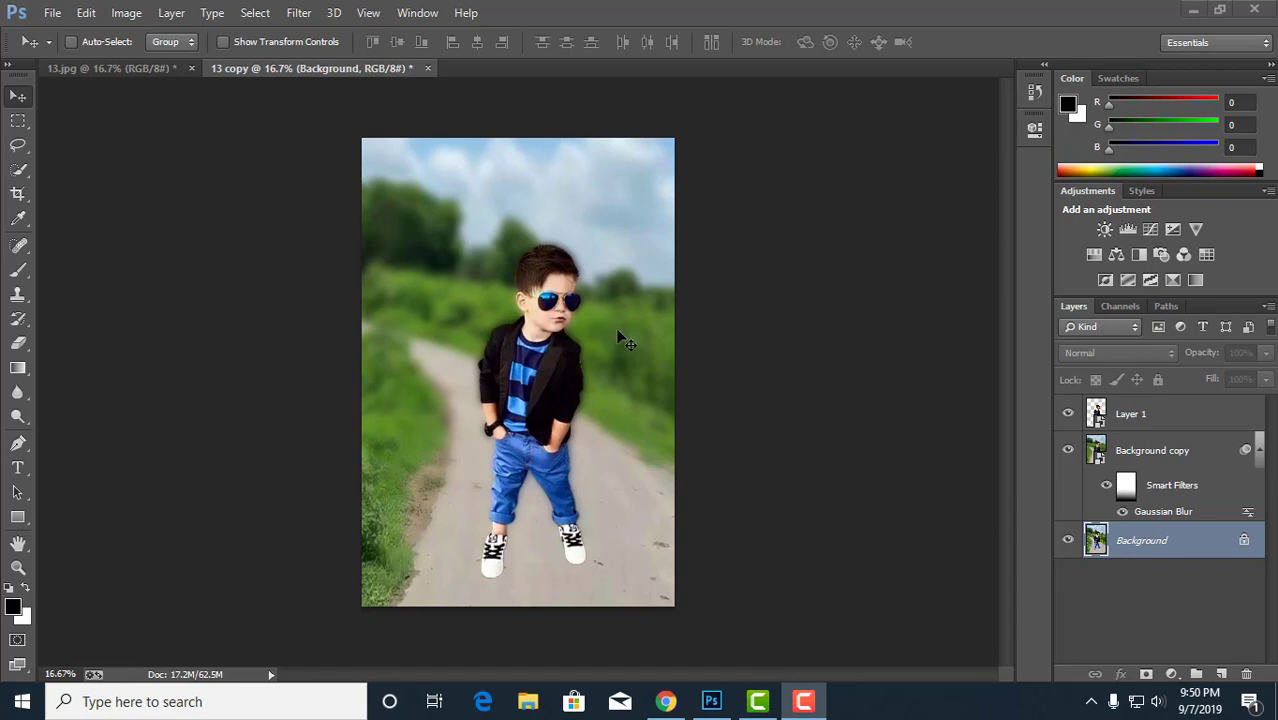
- Hide and reshow the Background copy layer to compare the photo with and without the blurred background
left_click(1068, 451)
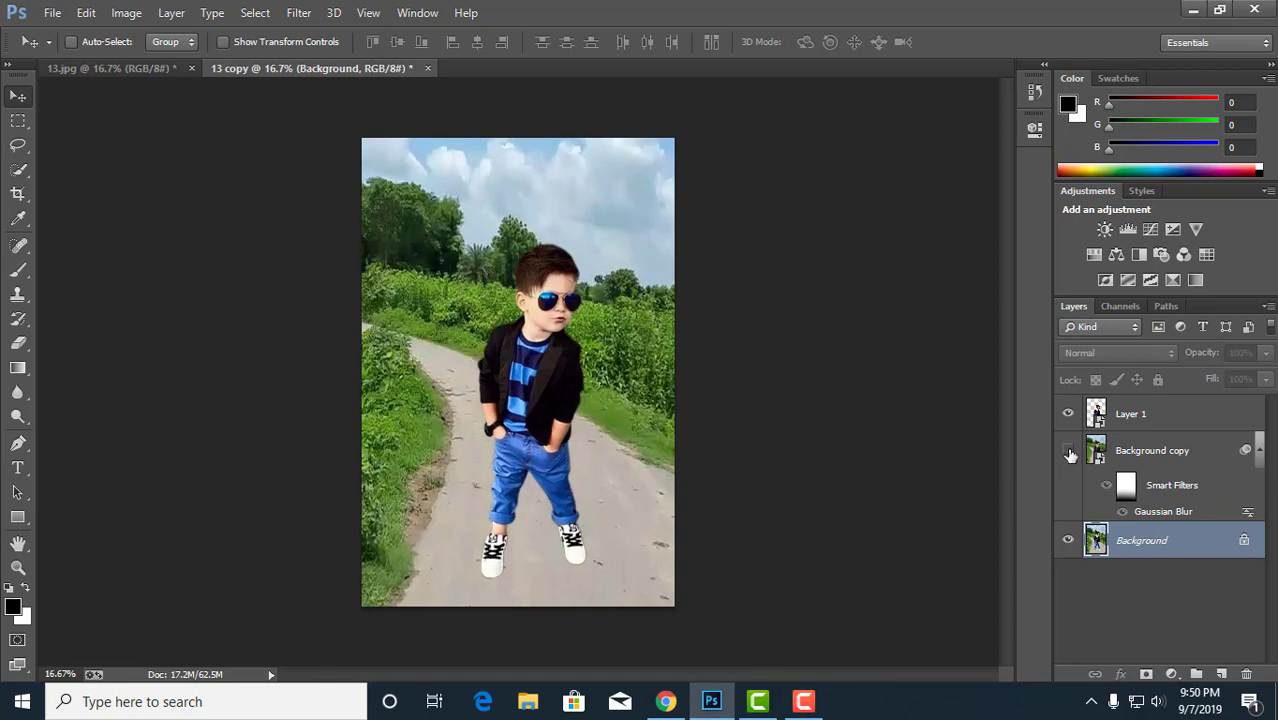
left_click(1068, 451)
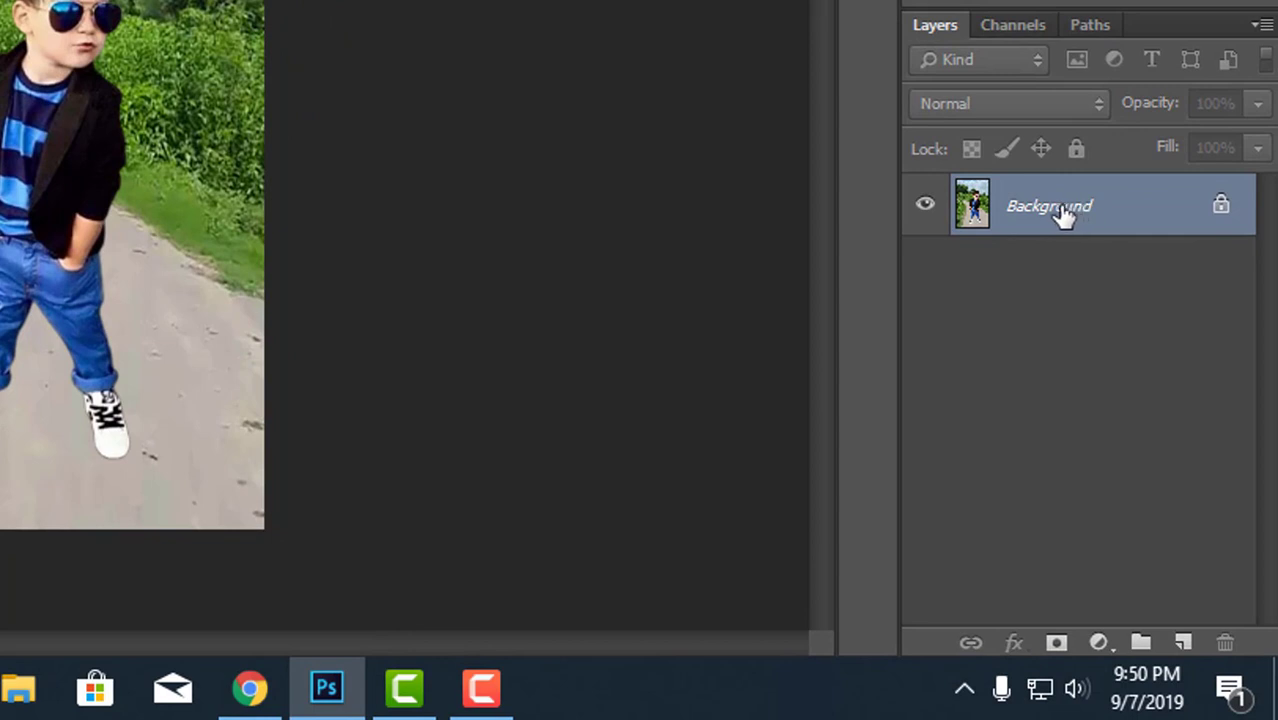
- Duplicate the Background layer of the original photo
left_click_drag(1057, 210, 1188, 645)
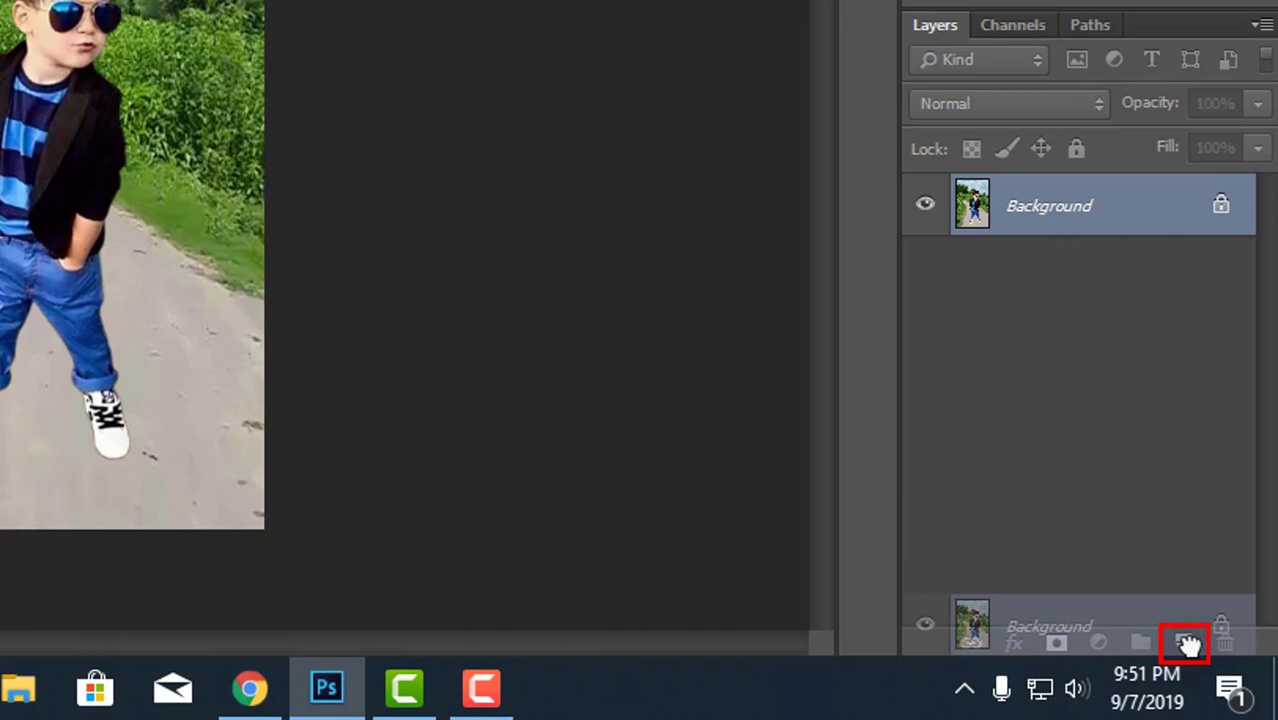
left_click_drag(1188, 645, 1185, 643)
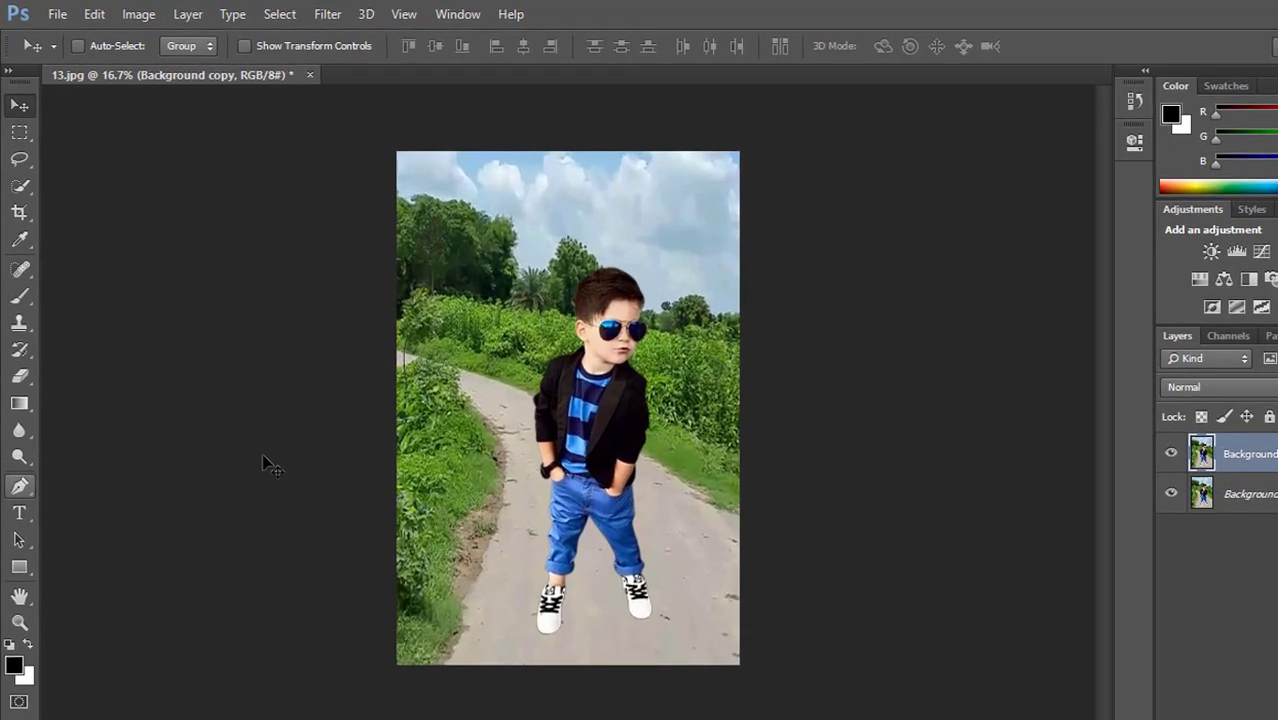
- Select the whole boy from hair to shoes with the Quick Selection tool and copy the selection onto a new layer
left_click(20, 186)
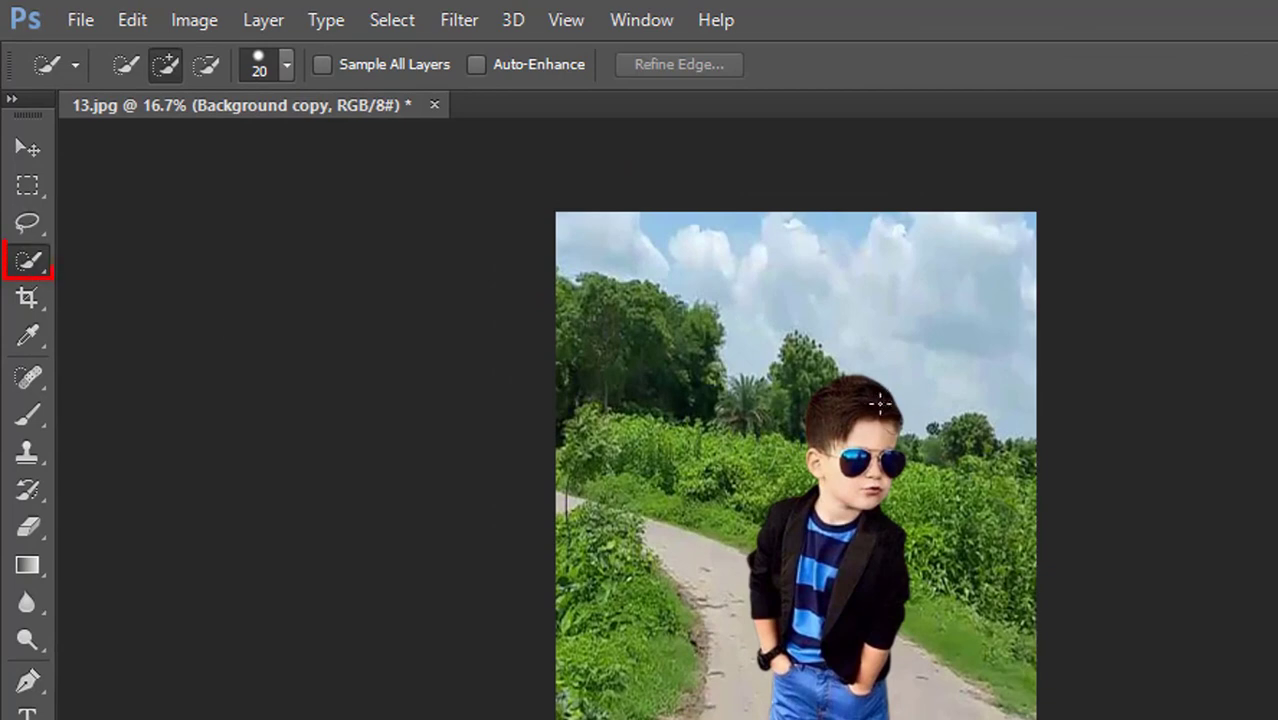
scroll(862, 411, "up", 2)
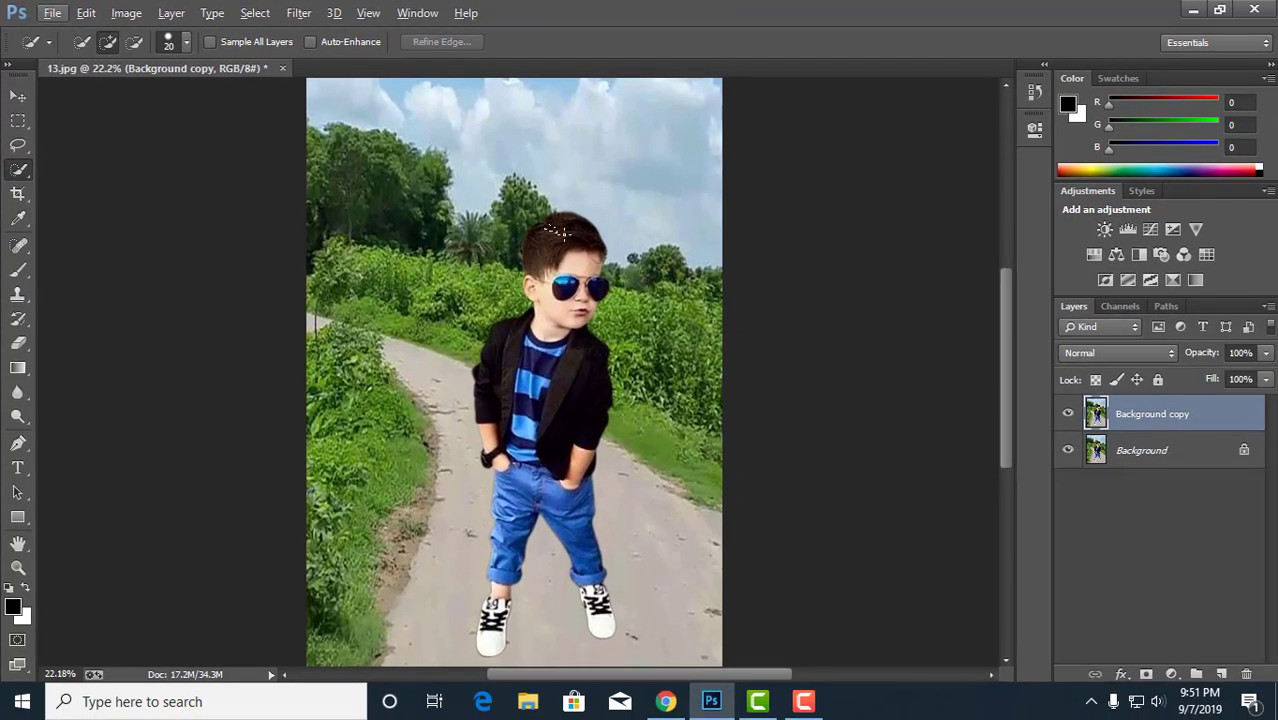
left_click_drag(848, 364, 912, 446)
mouse_move(575, 290)
left_mouse_down()
mouse_move(505, 335)
mouse_move(487, 433)
mouse_move(540, 345)
mouse_move(555, 345)
left_mouse_up()
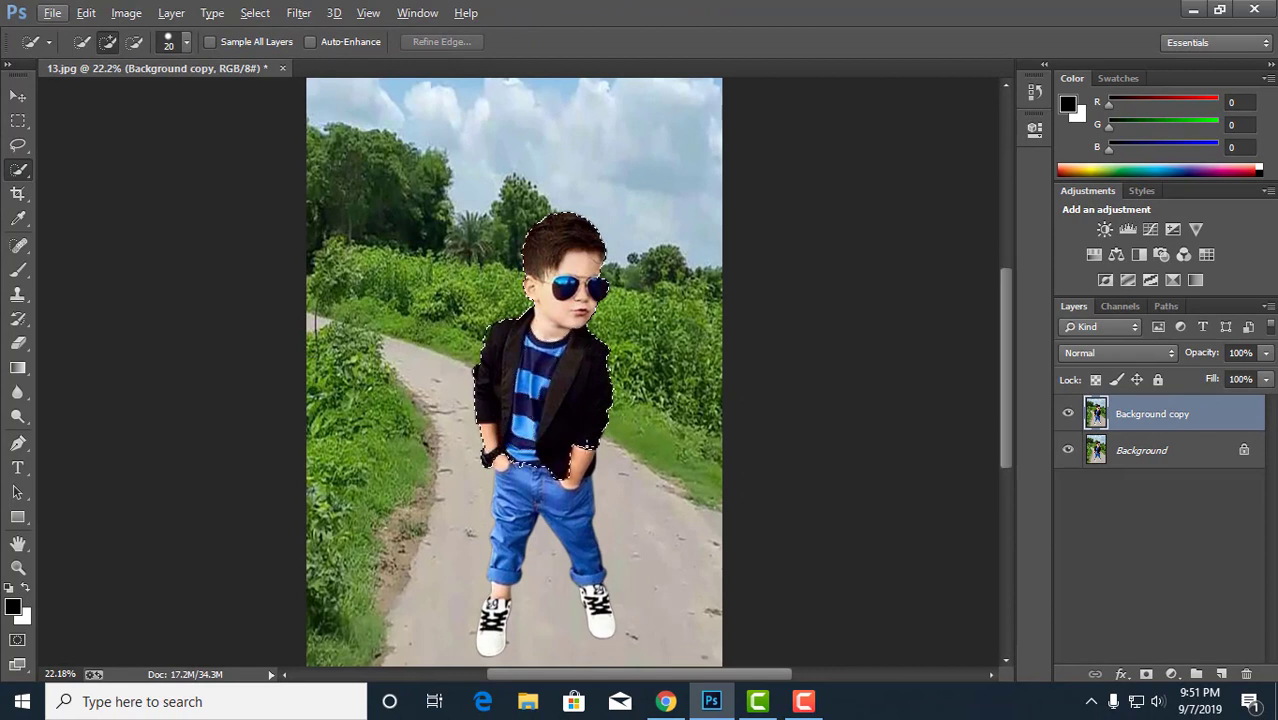
left_click_drag(578, 478, 601, 626)
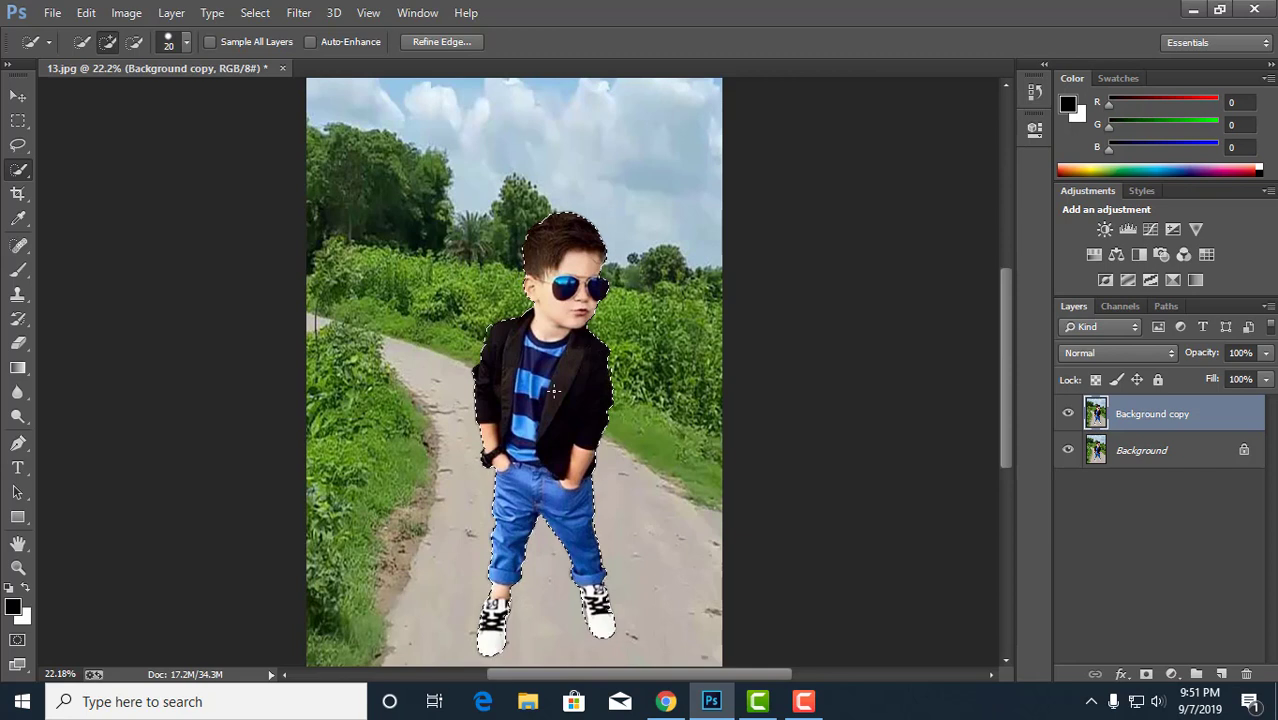
key("ctrl+j")
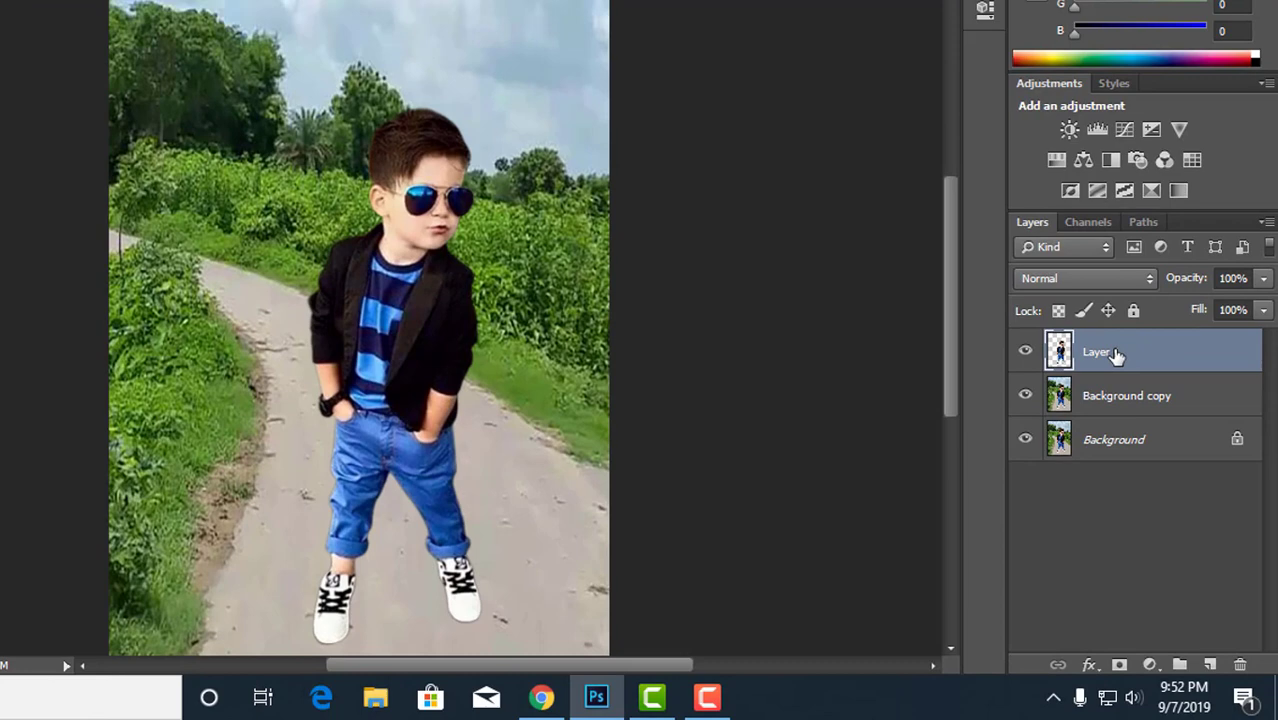
- Convert Layer 1 and the Background copy layer each to a smart object
right_click(1097, 303)
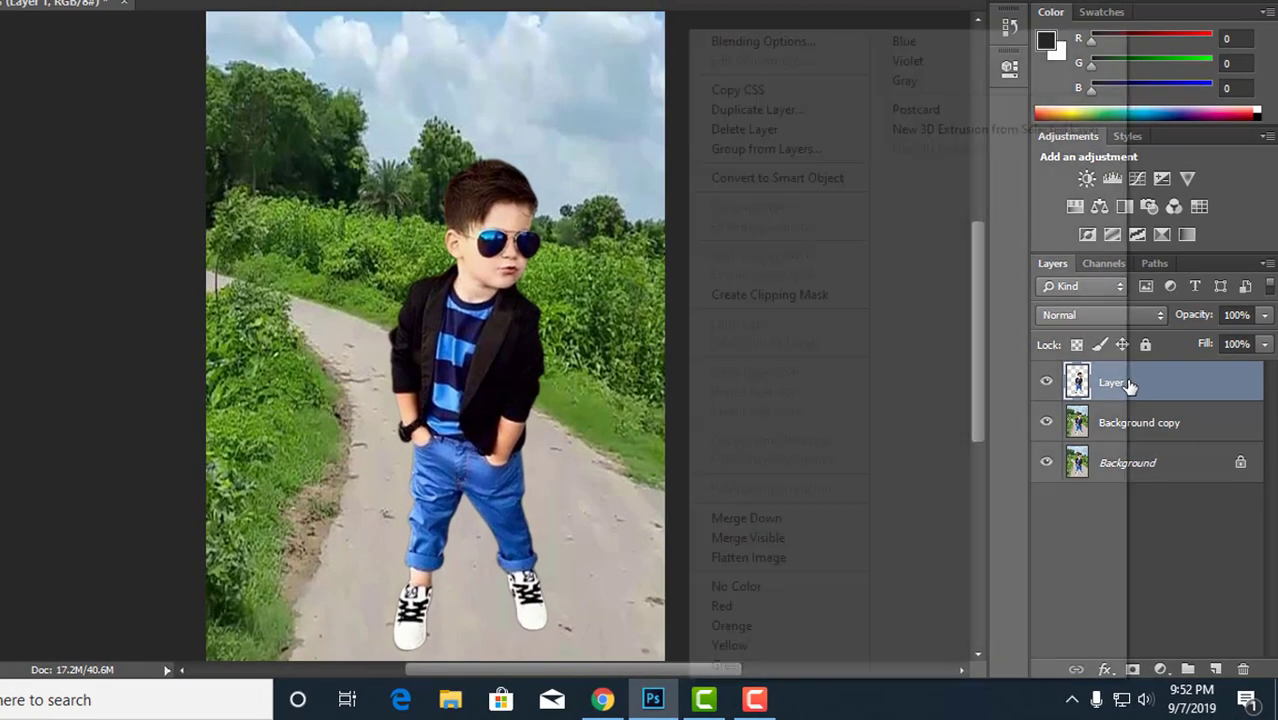
left_click(800, 178)
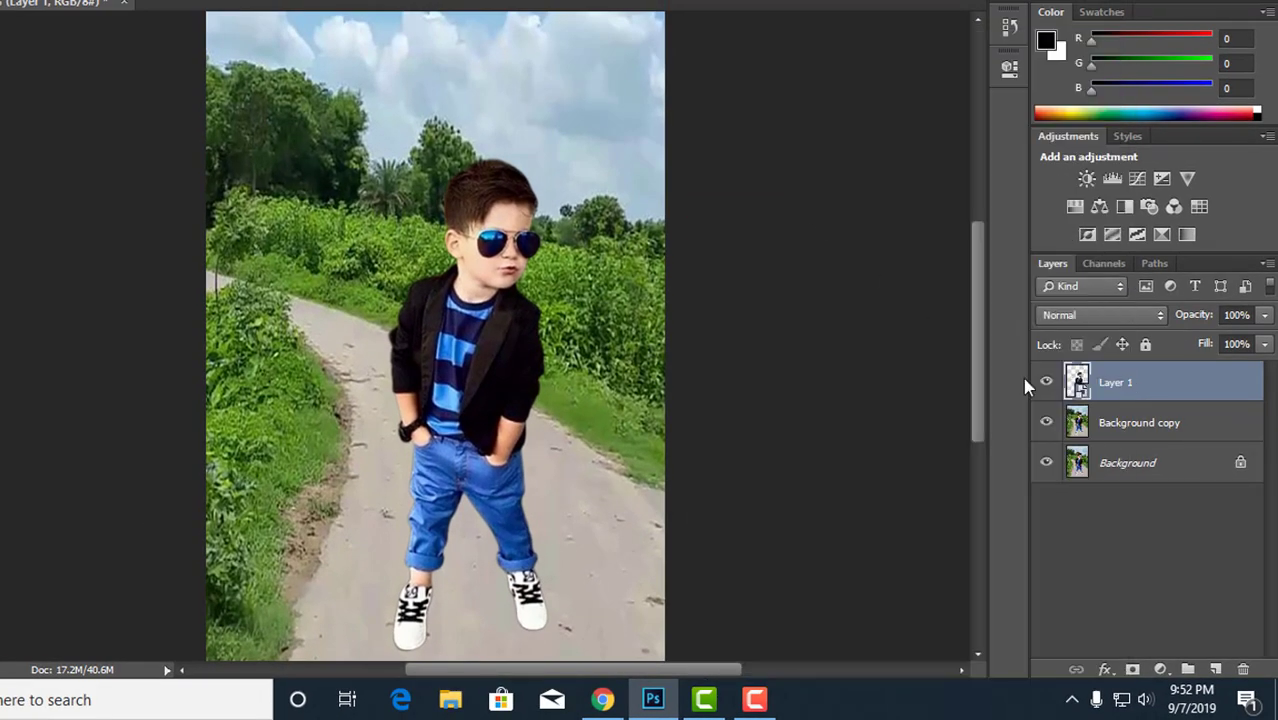
left_click(1141, 424)
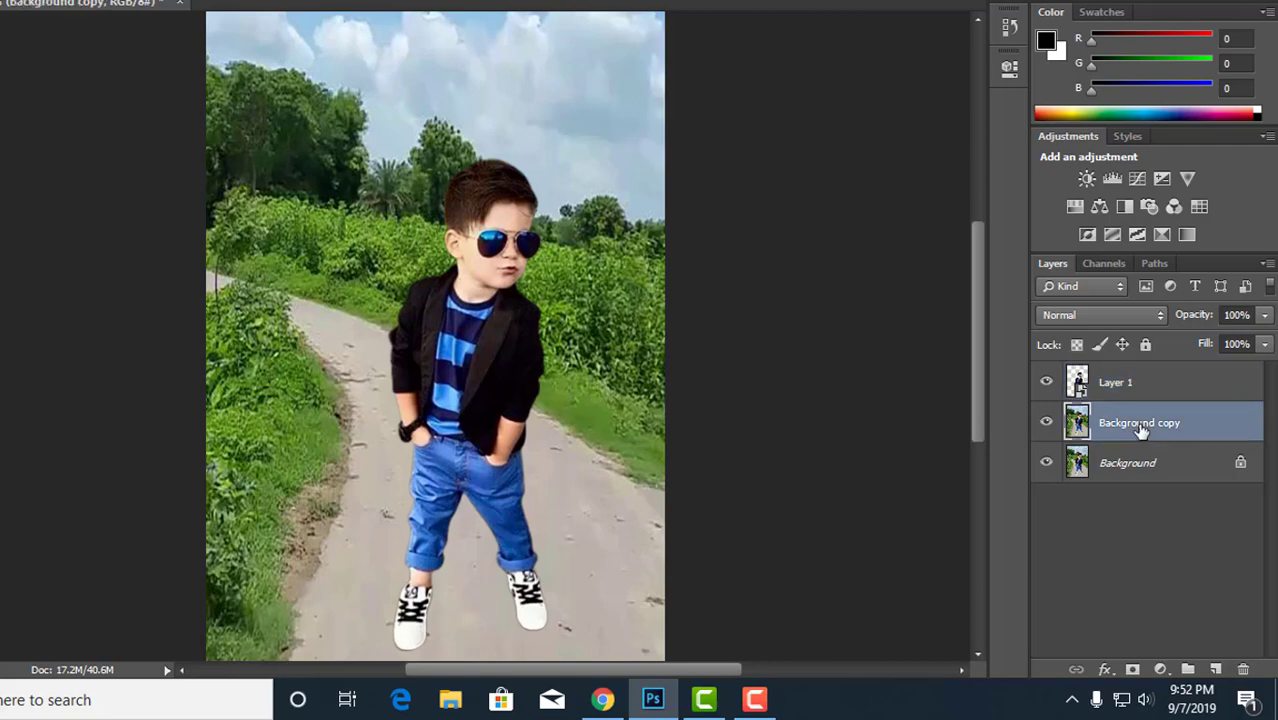
right_click(1128, 427)
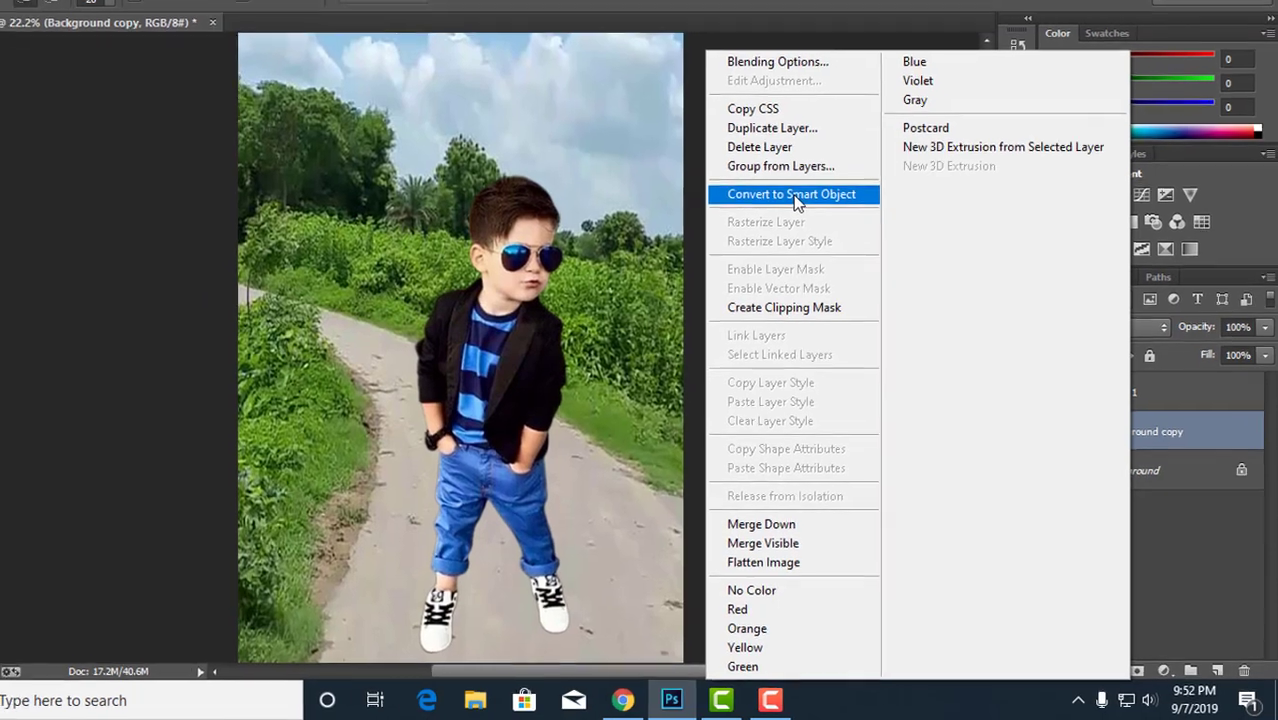
left_click(781, 183)
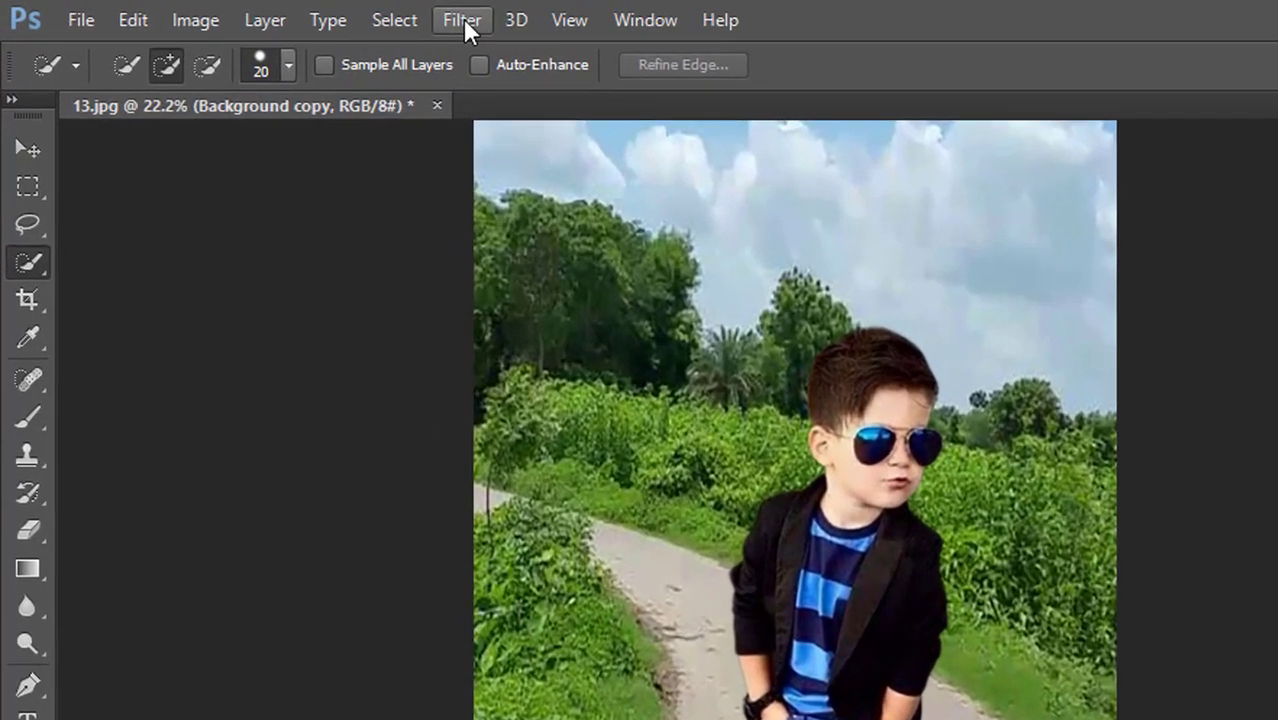
- Apply a Gaussian Blur with a radius of 25 pixels to the Background copy layer
left_click(298, 12)
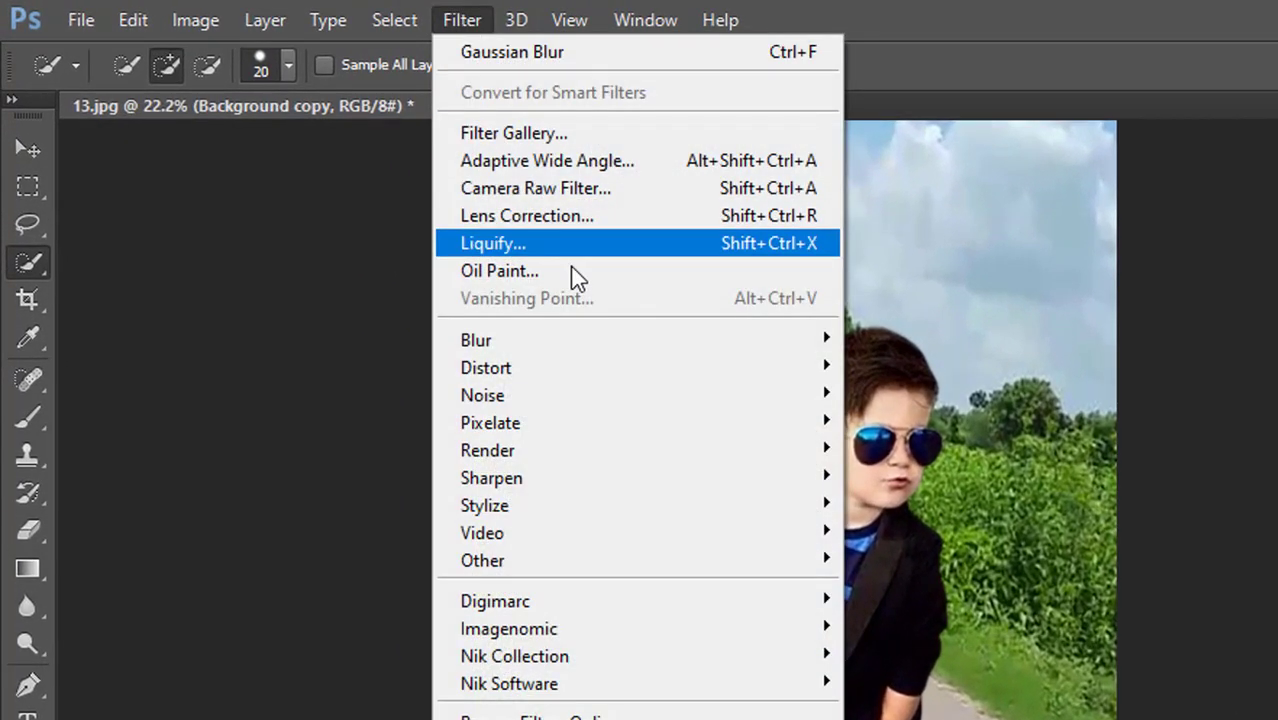
mouse_move(616, 351)
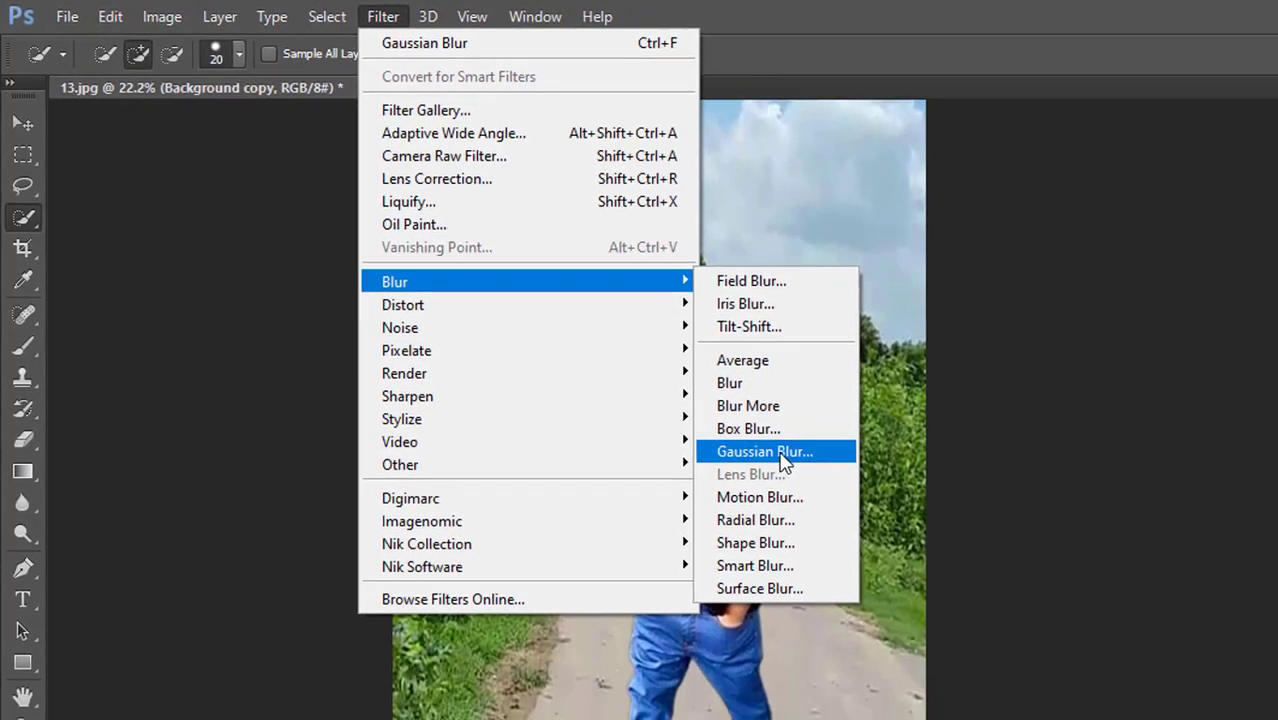
left_click(780, 453)
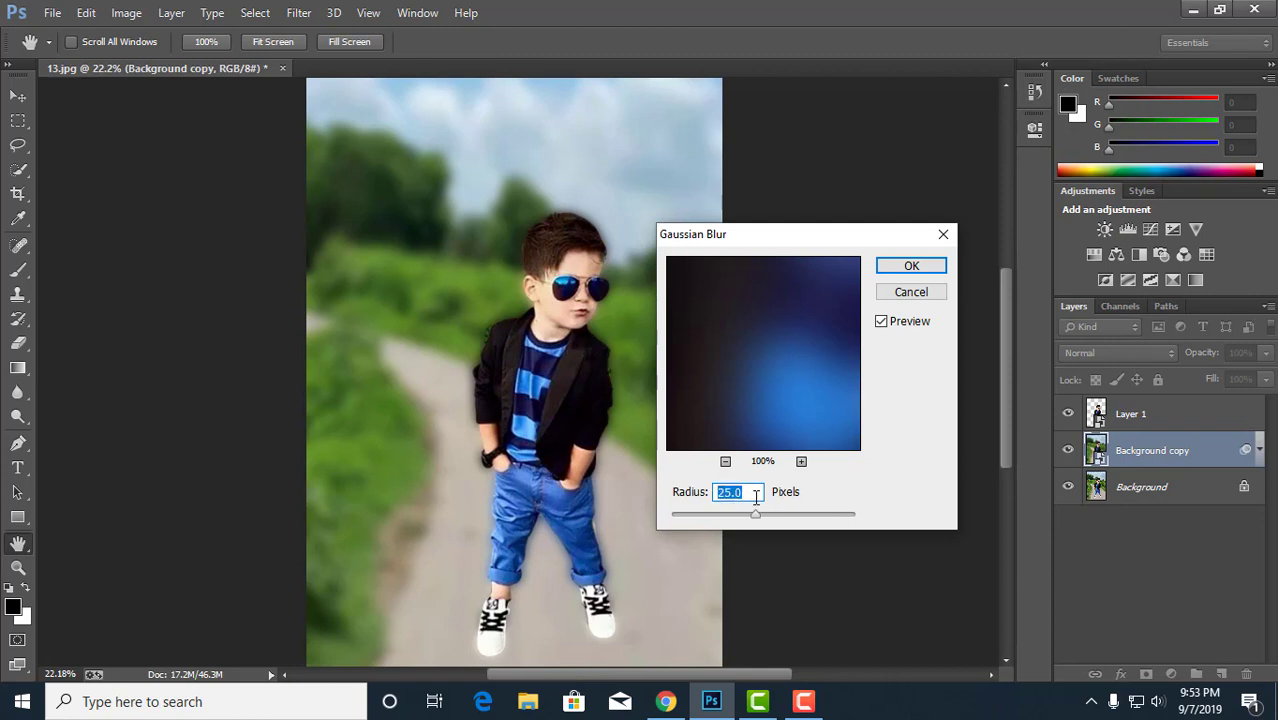
mouse_move(757, 517)
left_mouse_down()
mouse_move(767, 522)
mouse_move(756, 522)
left_mouse_up()
type("25")
left_click(905, 267)
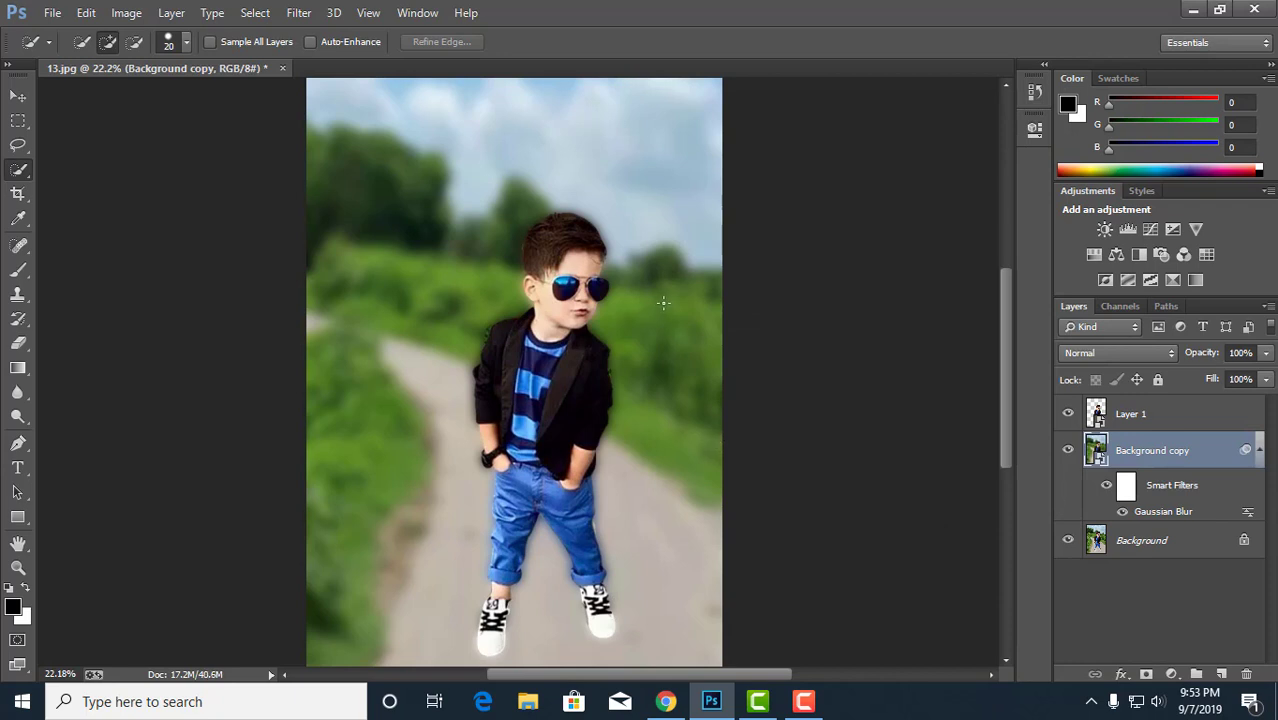
- Draw a linear Foreground to Transparent gradient on the smart filter mask, from the photo's bottom edge up to the boy's knees
scroll(663, 302, "down", 2)
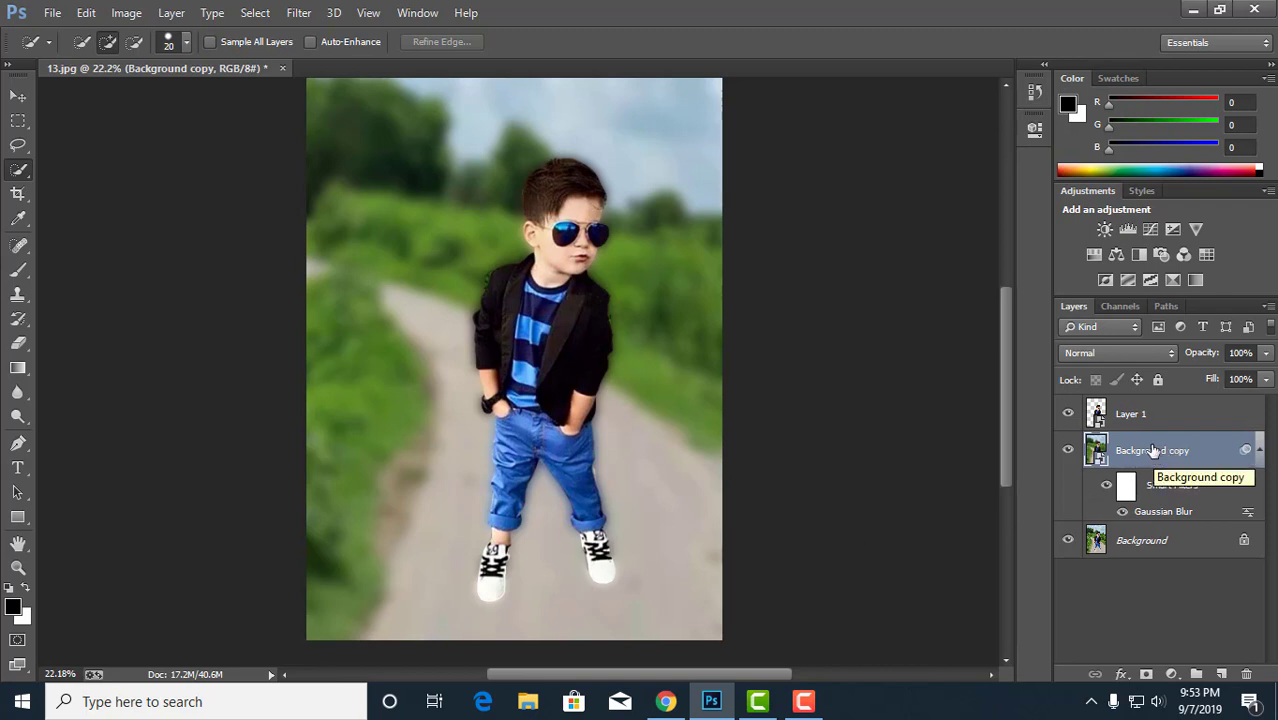
left_click(1125, 497)
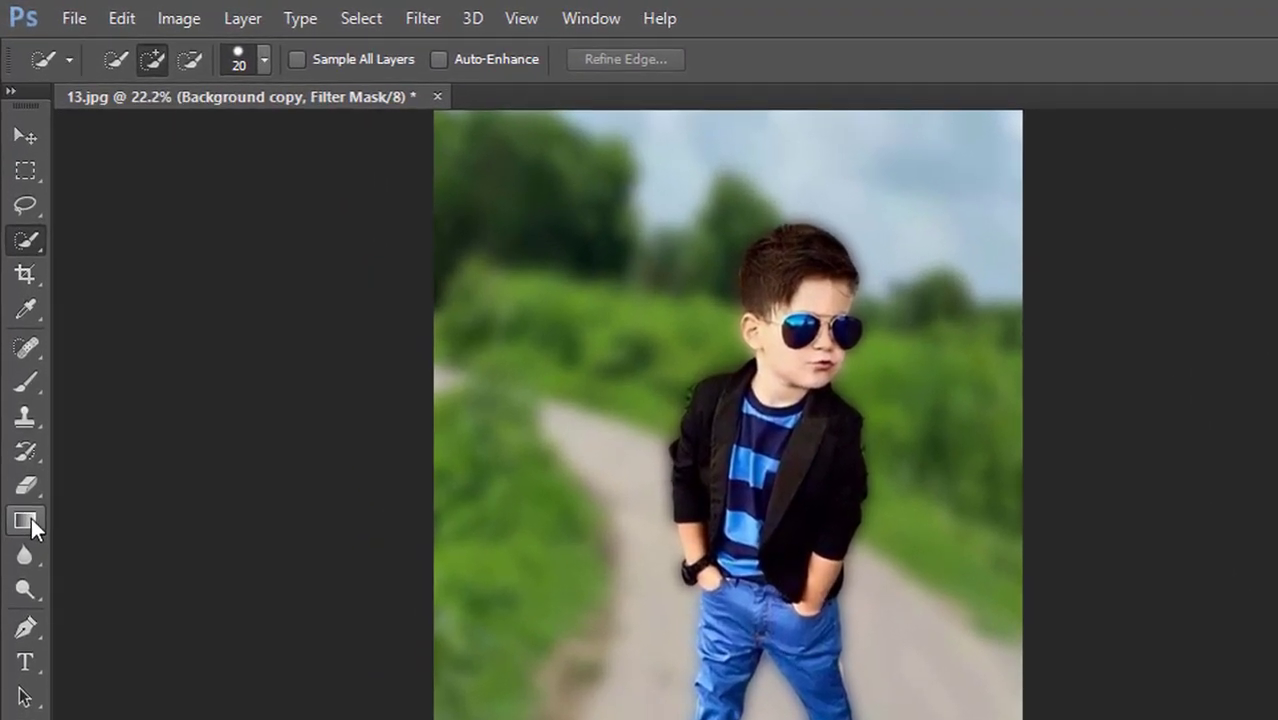
left_click(31, 518)
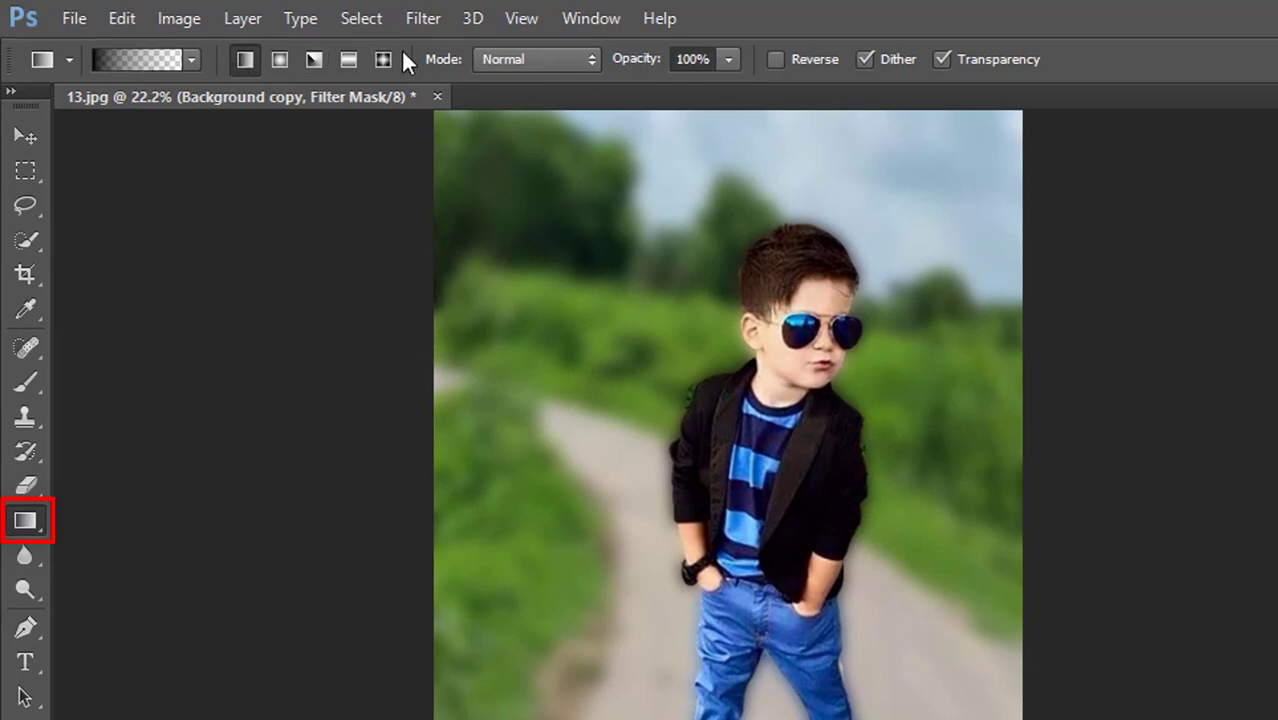
left_click(128, 56)
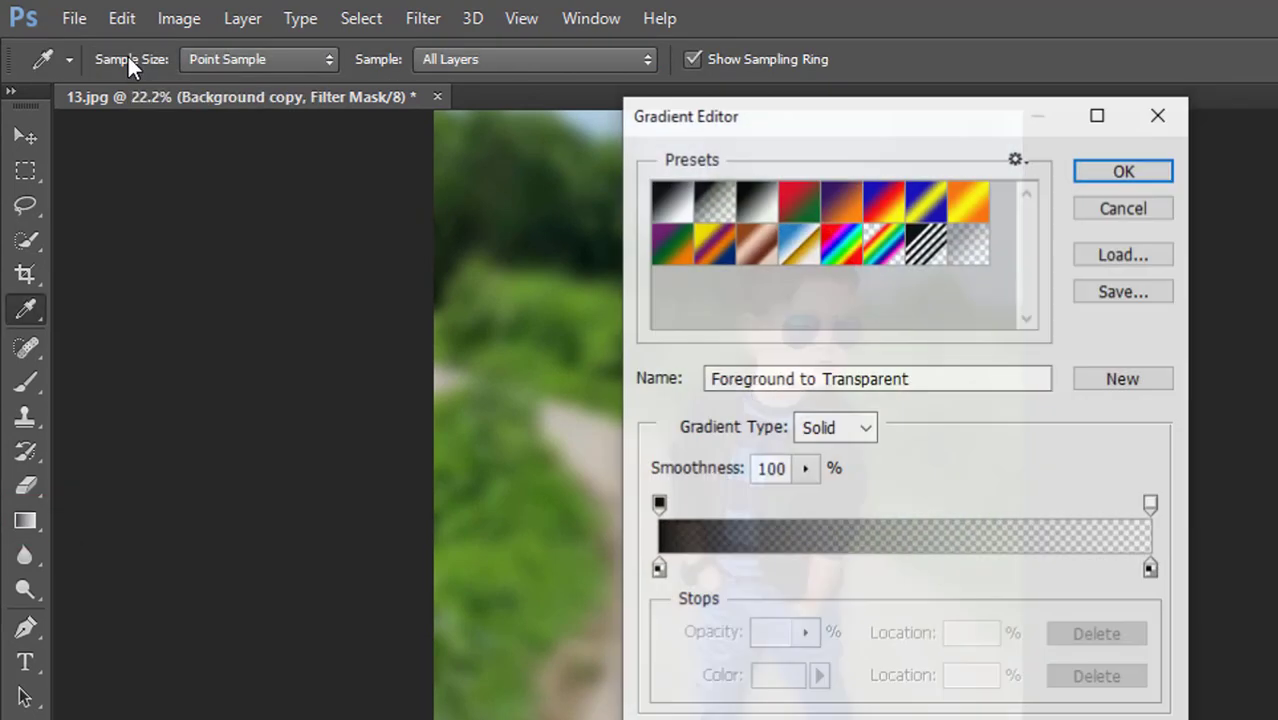
left_click(1097, 173)
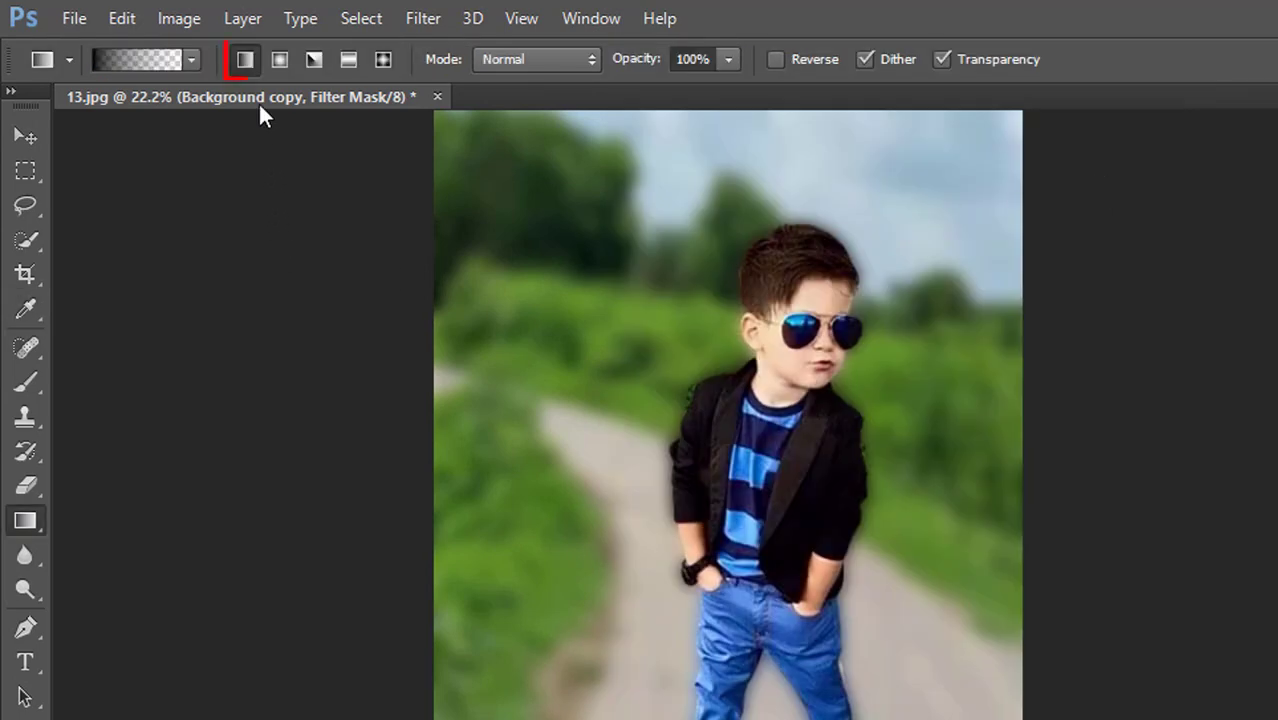
left_click(246, 64)
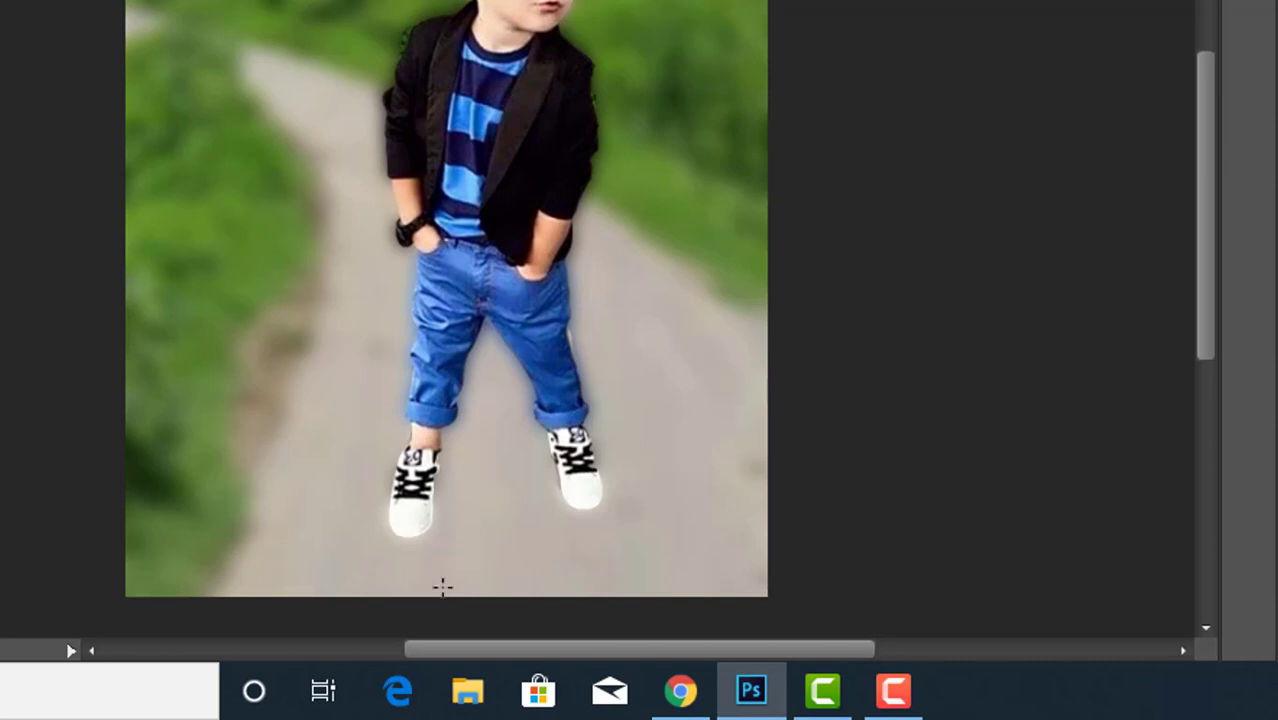
left_click_drag(442, 588, 457, 316)
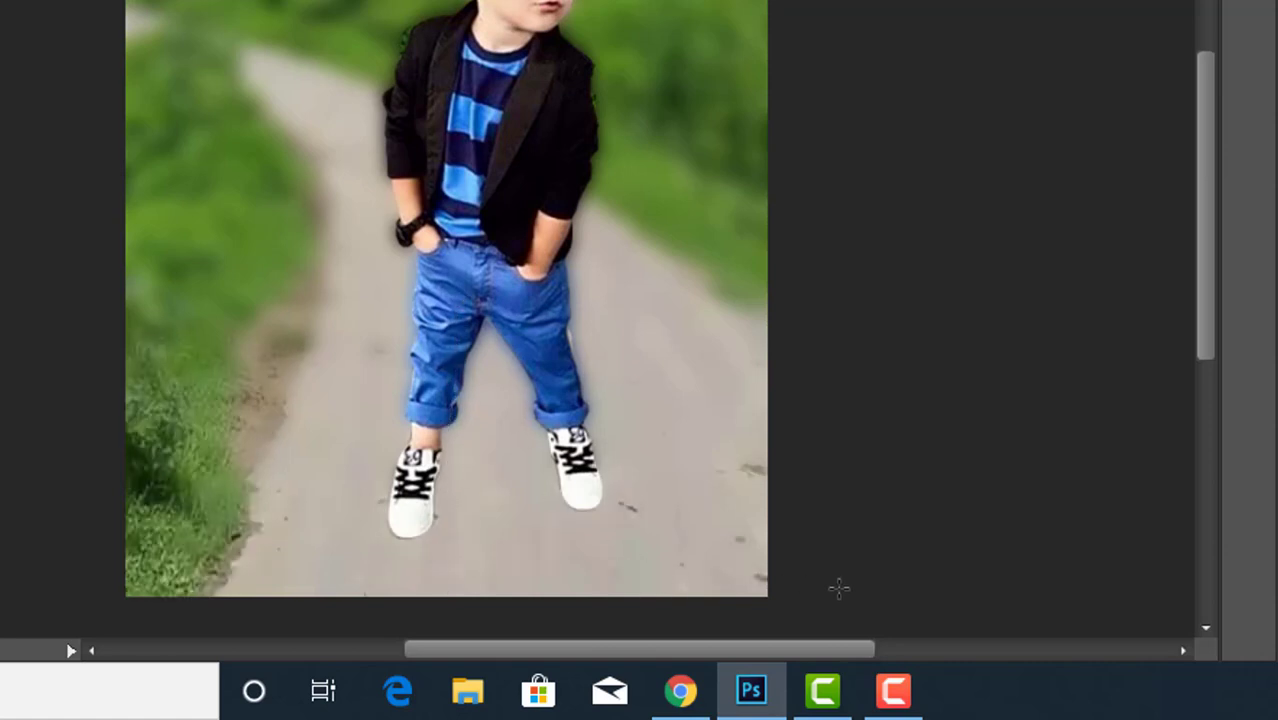
key("z")
left_click(461, 376)
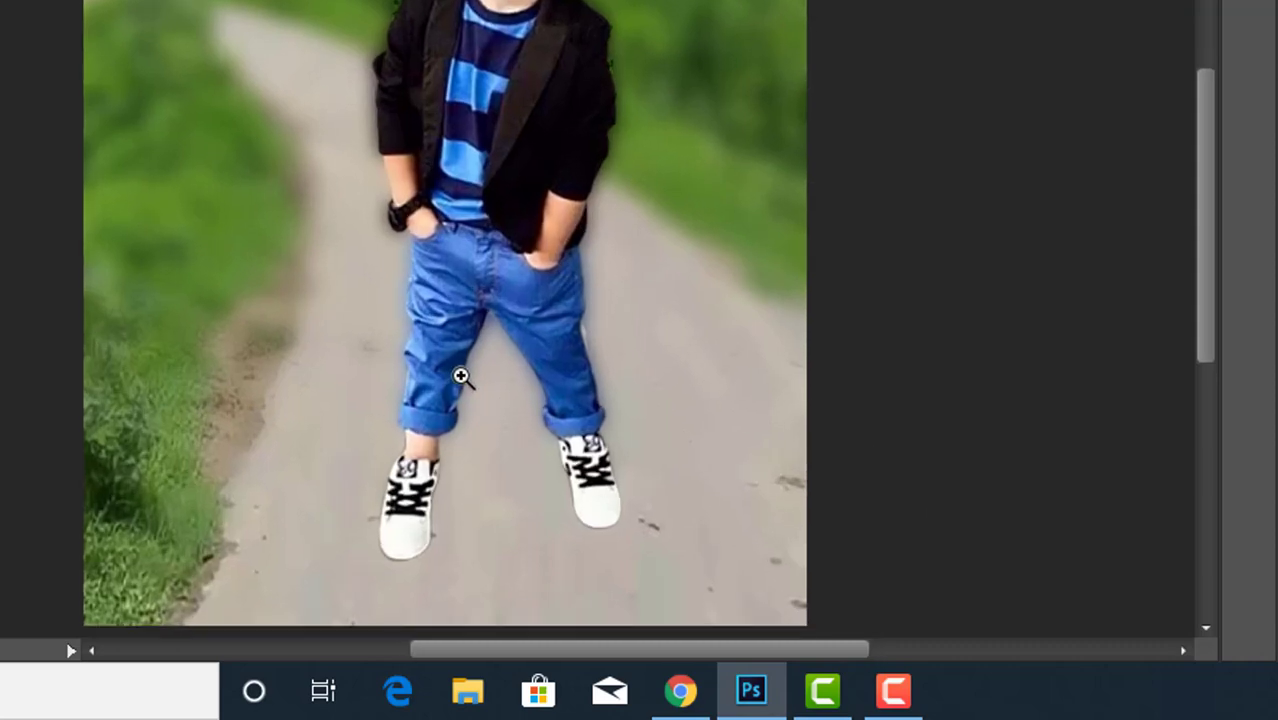
left_click(461, 376)
left_click_drag(1212, 193, 1203, 254)
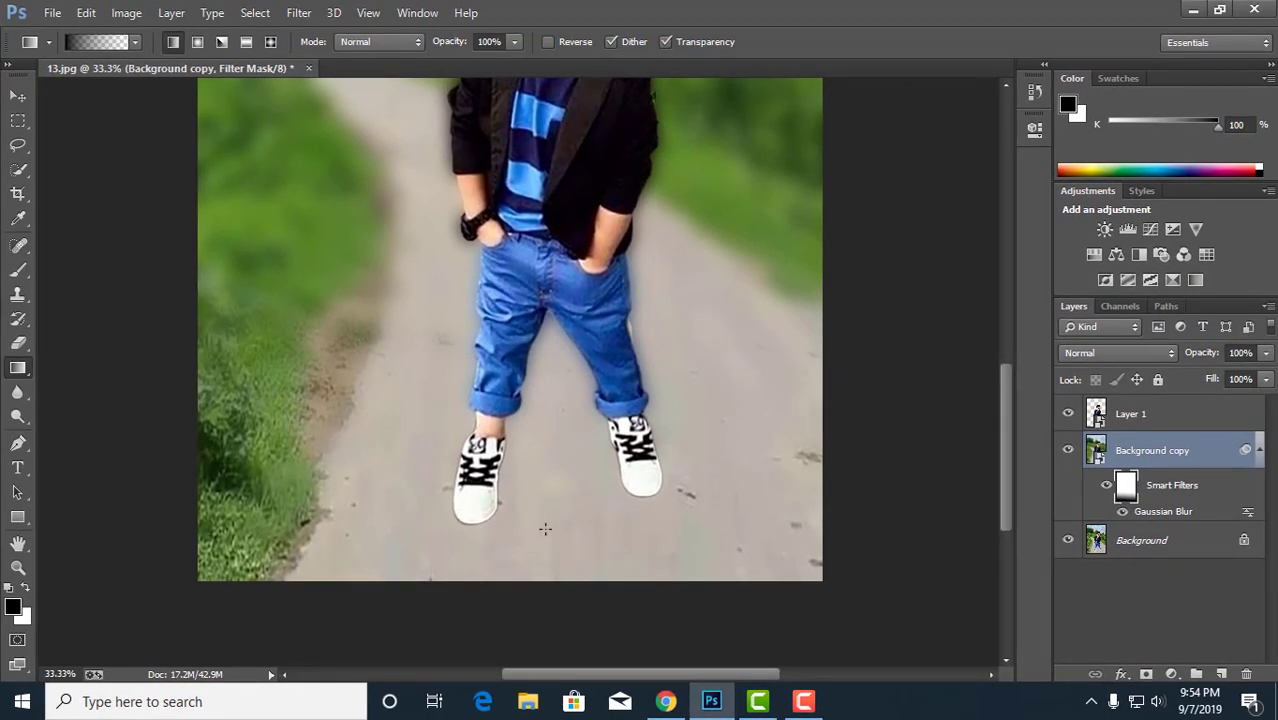
scroll(598, 480, "down", 4)
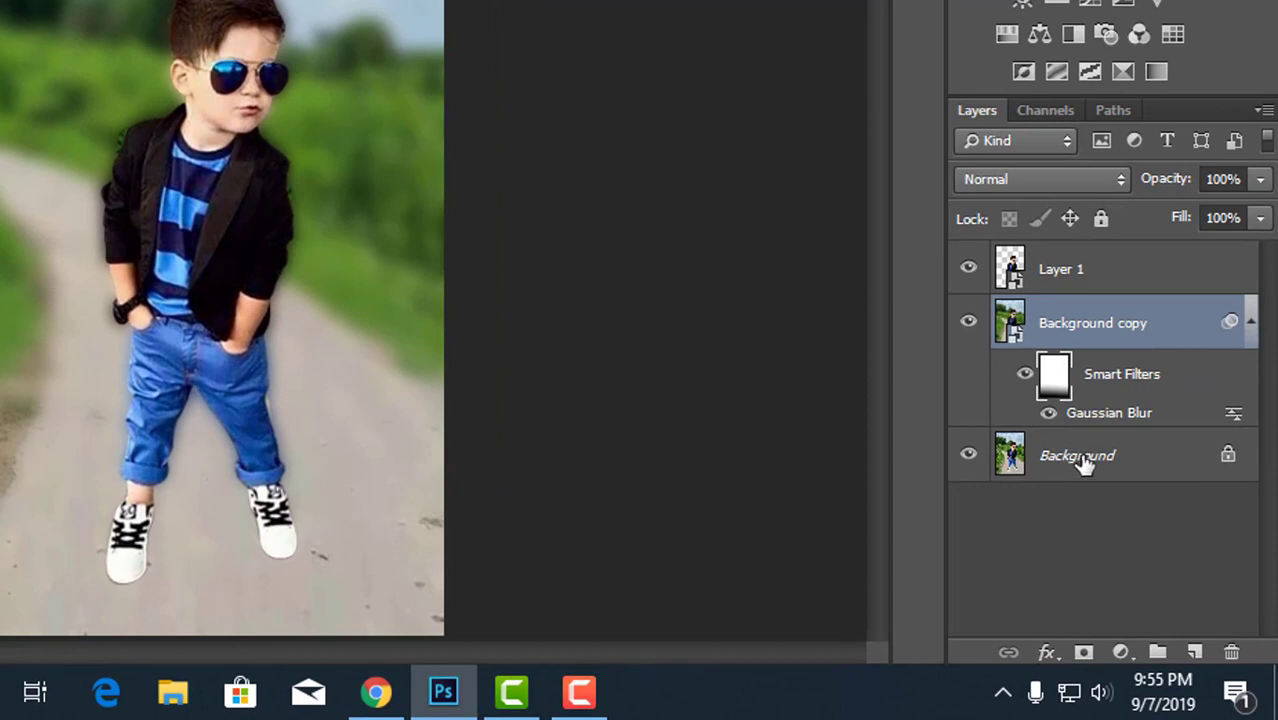
- Flatten the image into a single Background layer
right_click(1085, 462)
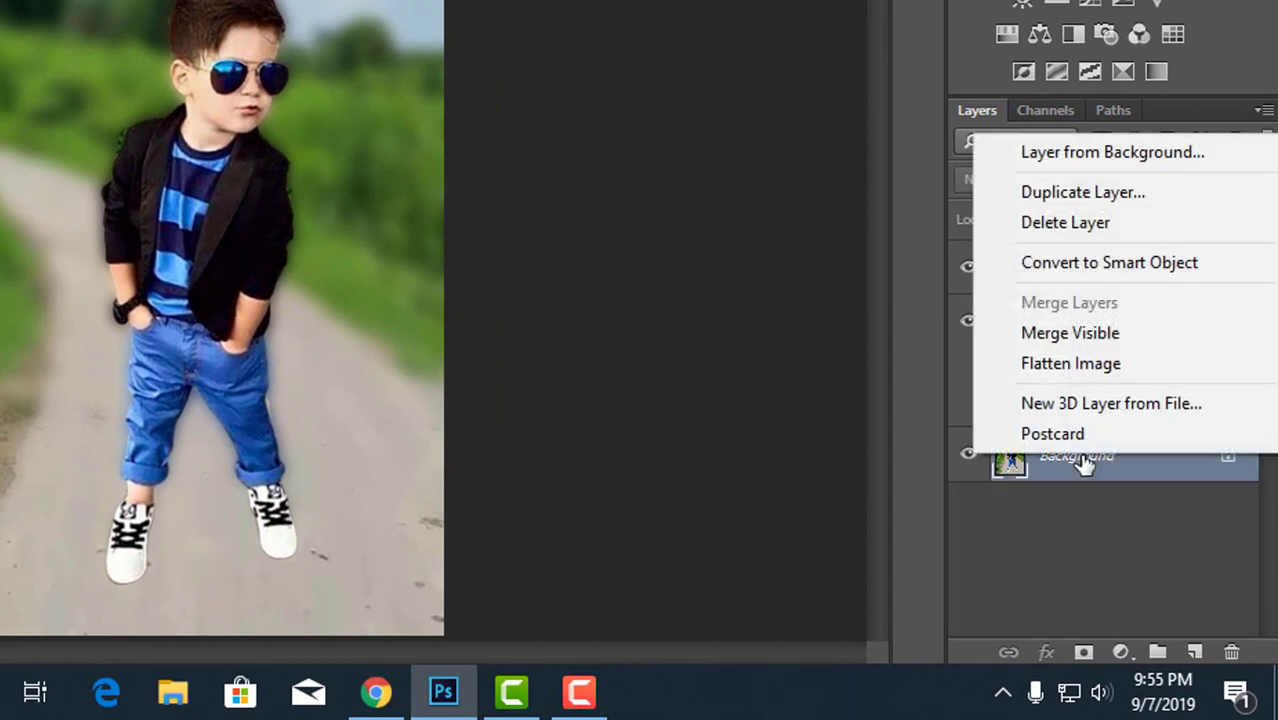
left_click(1079, 364)
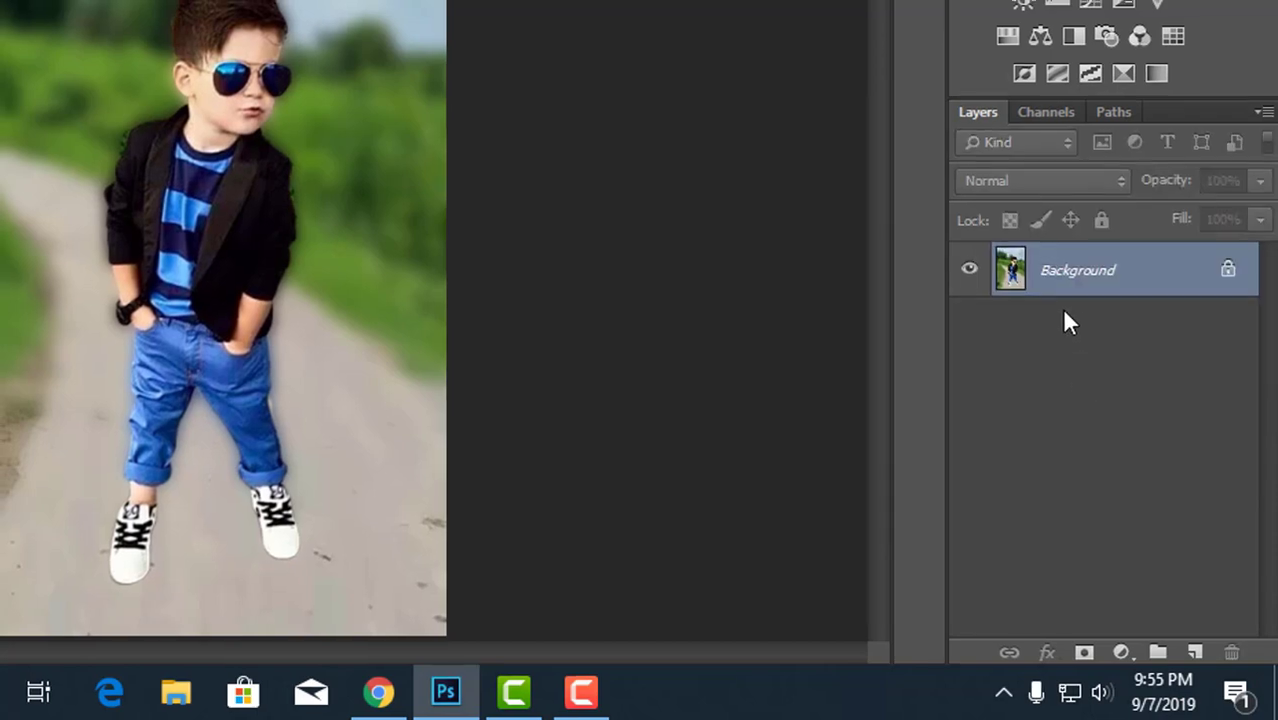